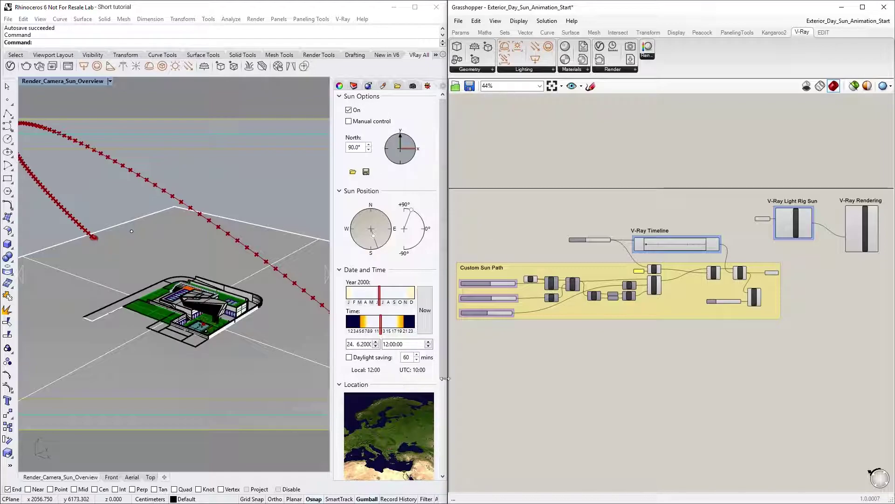
Preview the Rotated Arc and lower Arc Z Rotation to swing the sun path
left_click(621, 317)
left_click(622, 326)
scroll(642, 329, "up", 1)
scroll(641, 330, "up", 3)
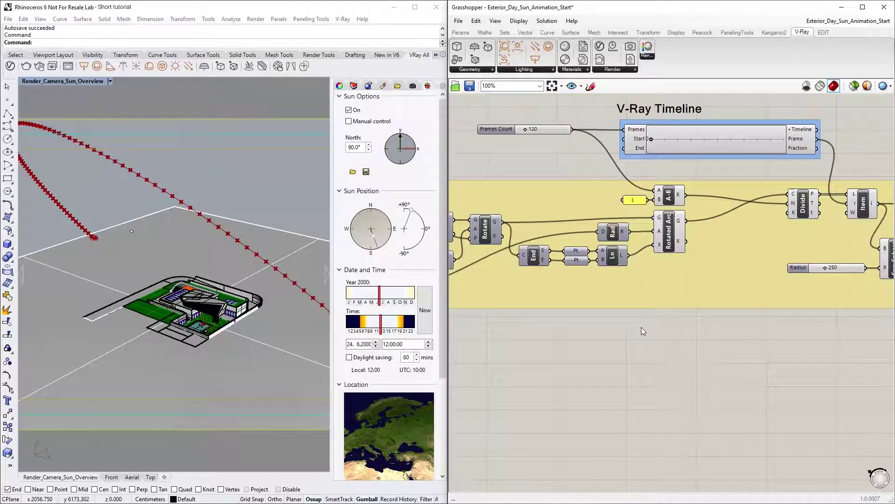
left_click(669, 233)
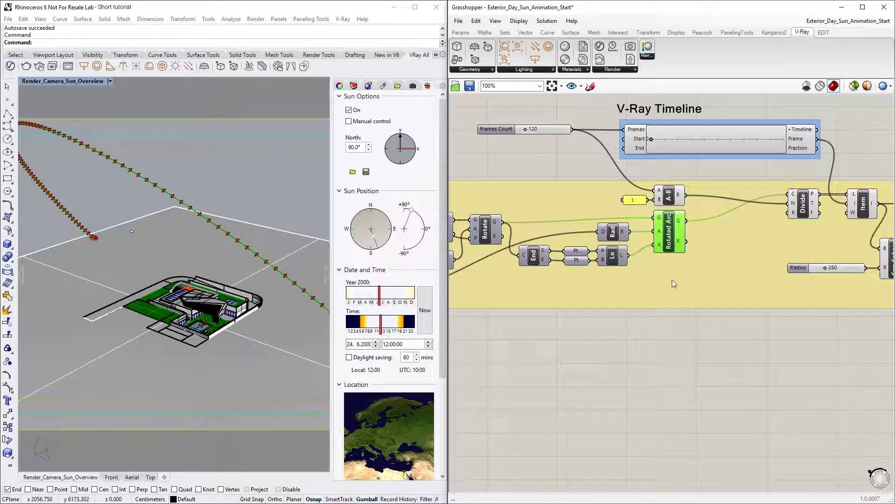
left_click(665, 323)
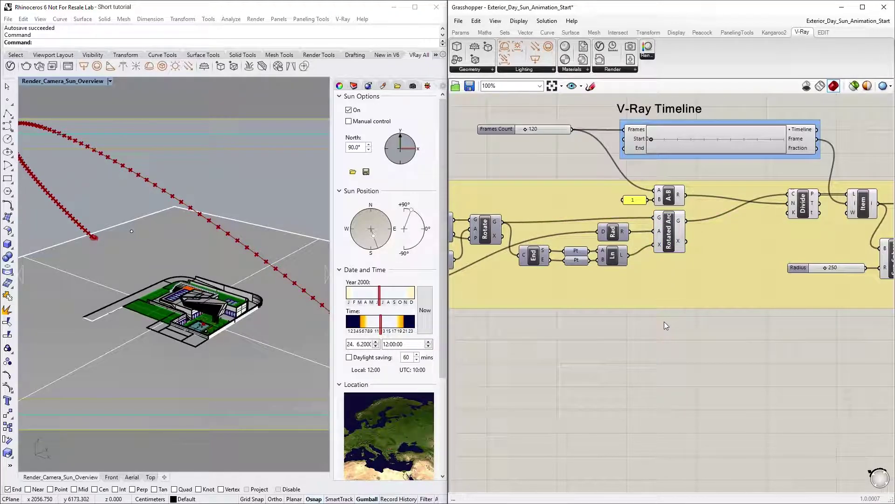
right_click_drag(466, 325, 702, 323)
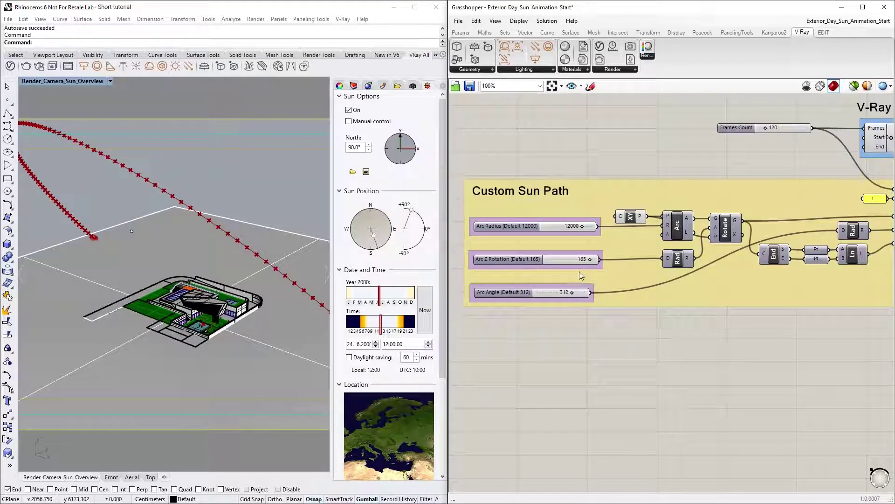
left_click_drag(590, 260, 568, 296)
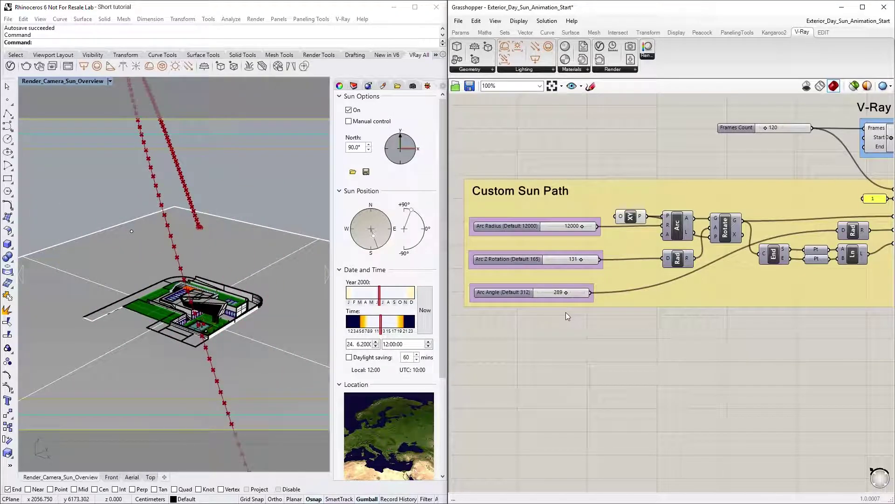
Reset the Arc Z Rotation slider to 165 and Arc Angle to 312
left_click(566, 260)
double_click(565, 260)
type("1")
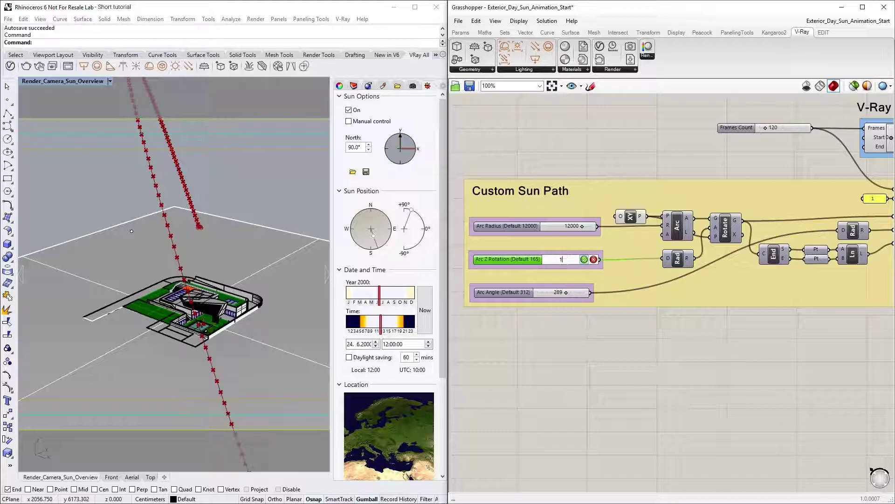
type("65")
left_click(584, 259)
double_click(555, 293)
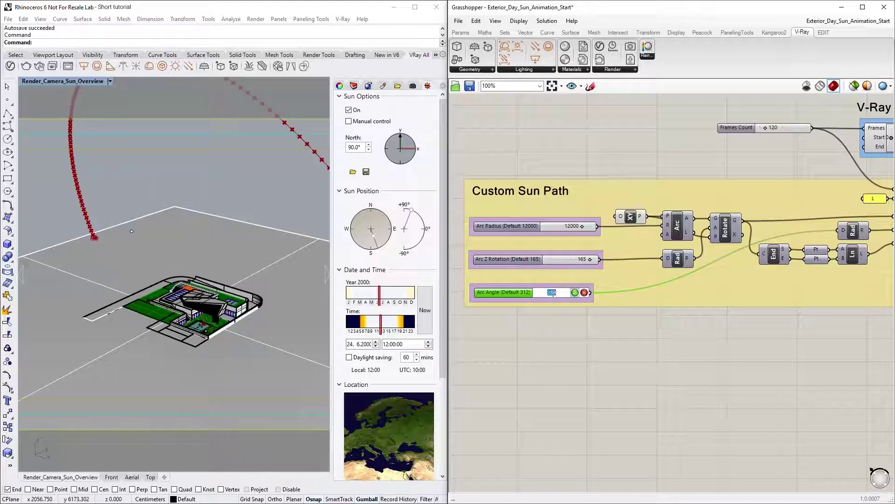
type("32")
type("2")
left_click(575, 293)
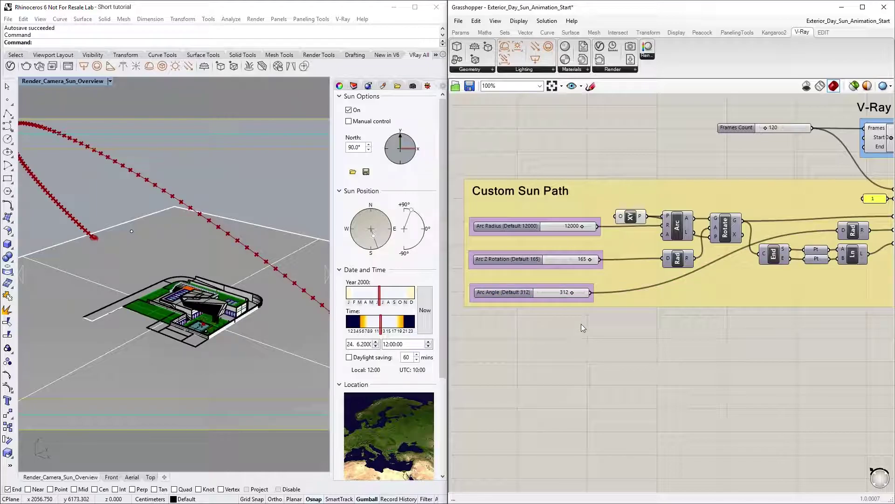
Preview the Divide component's sun-path points and the Frames Count slider in the V-Ray Timeline group
right_click_drag(872, 315, 612, 349)
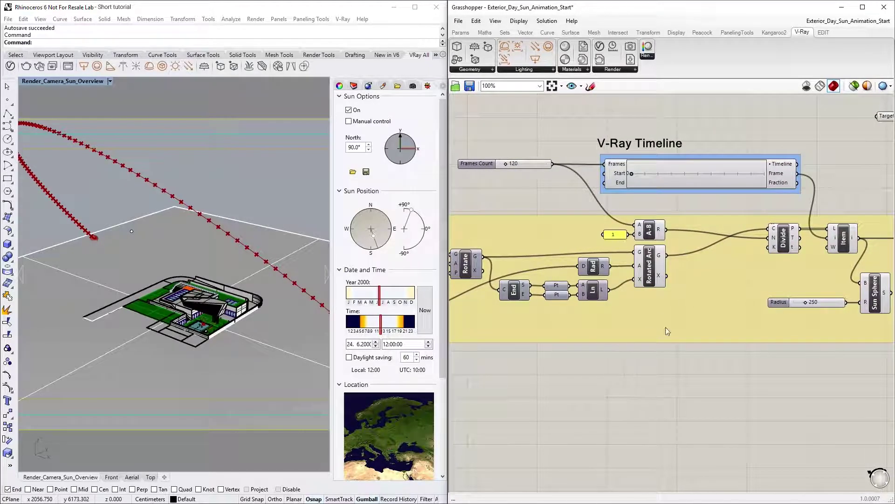
left_click(783, 237)
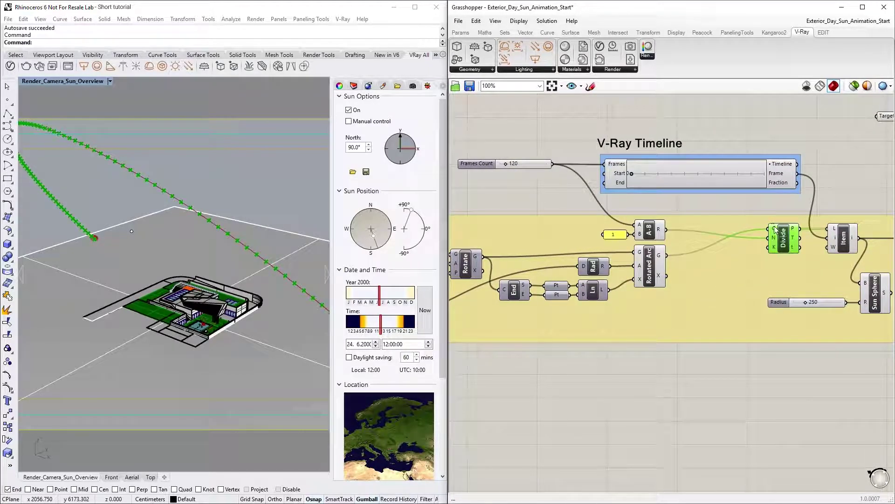
left_click(744, 212)
left_click(536, 168)
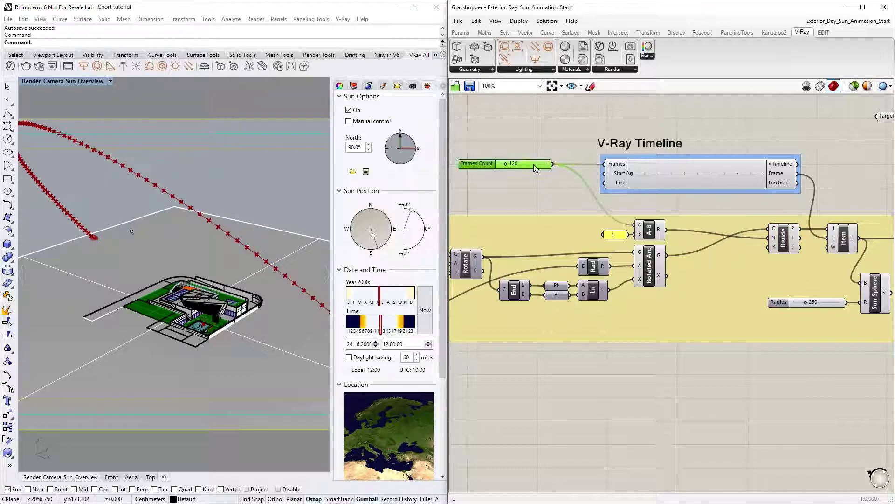
left_click(533, 181)
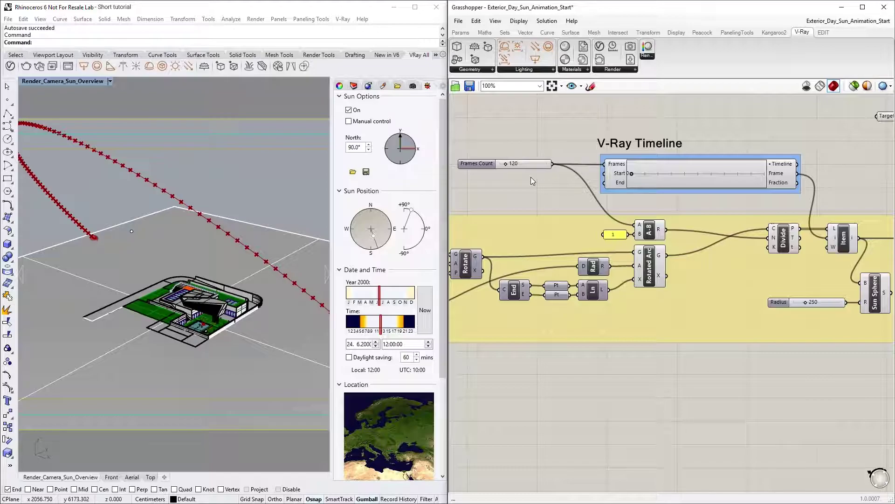
Preview the Item's current sun point and the radius-250 Sun Sphere
right_click_drag(689, 199, 664, 201)
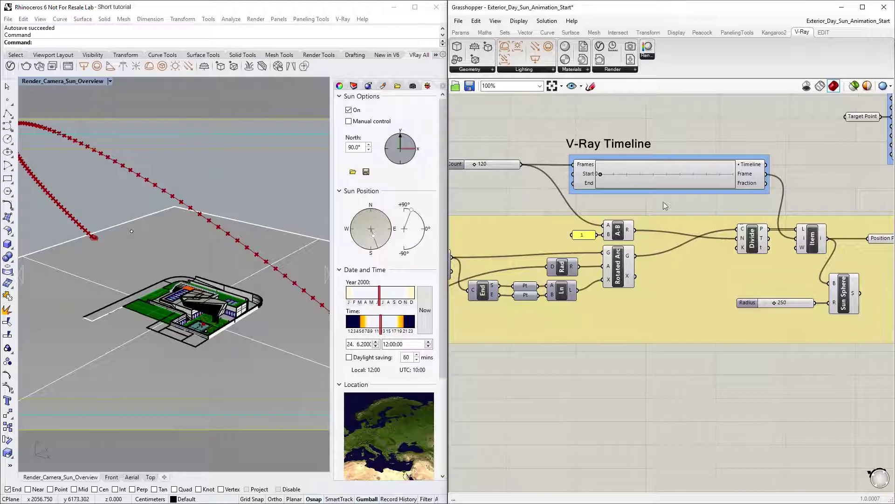
left_click(811, 240)
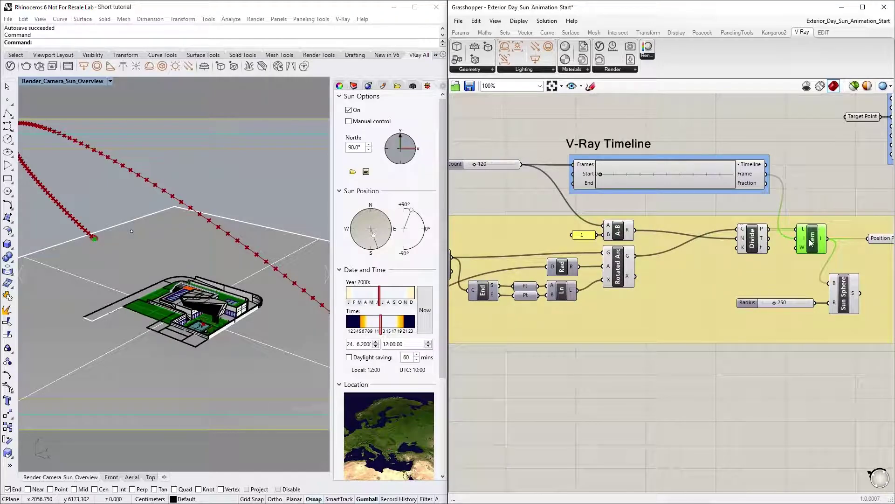
left_click(844, 292)
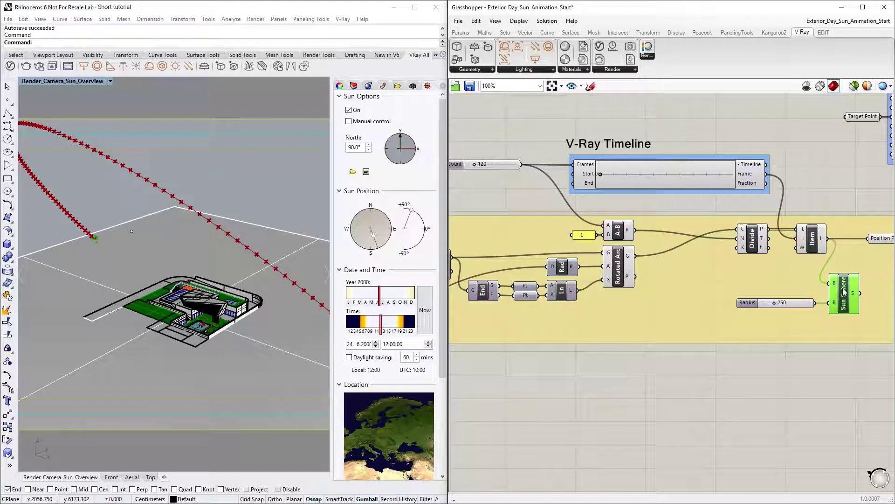
left_click(814, 353)
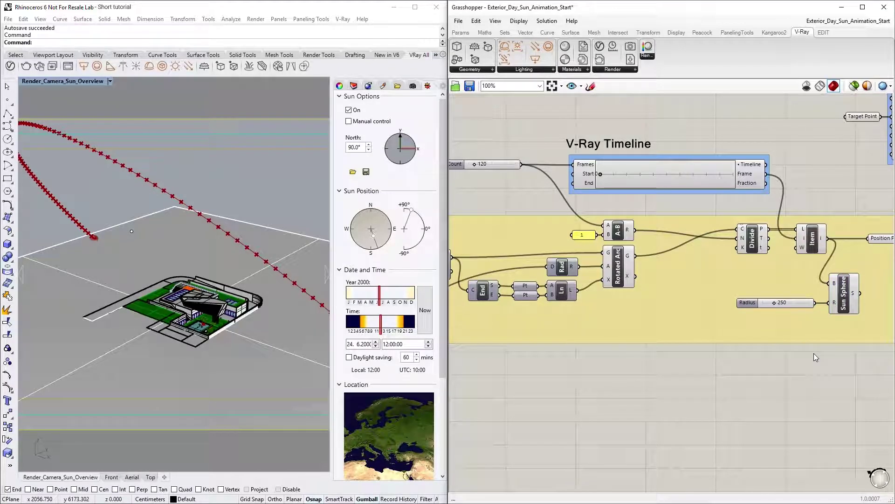
Scrub the V-Ray Timeline to frame 82, then play the timeline animation
mouse_move(601, 174)
left_mouse_down()
mouse_move(692, 185)
mouse_move(600, 181)
left_mouse_up()
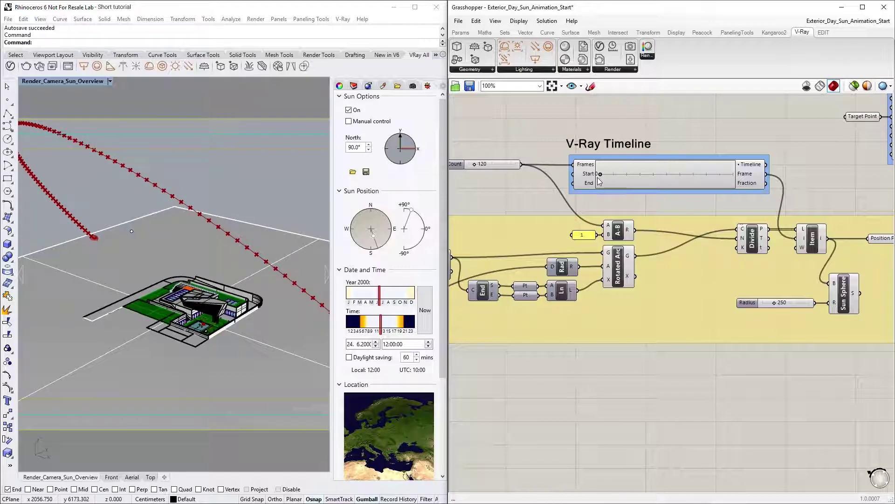
right_click(668, 173)
left_click(698, 237)
Set the Frames Count slider to 360
right_click_drag(695, 207, 759, 212)
double_click(555, 170)
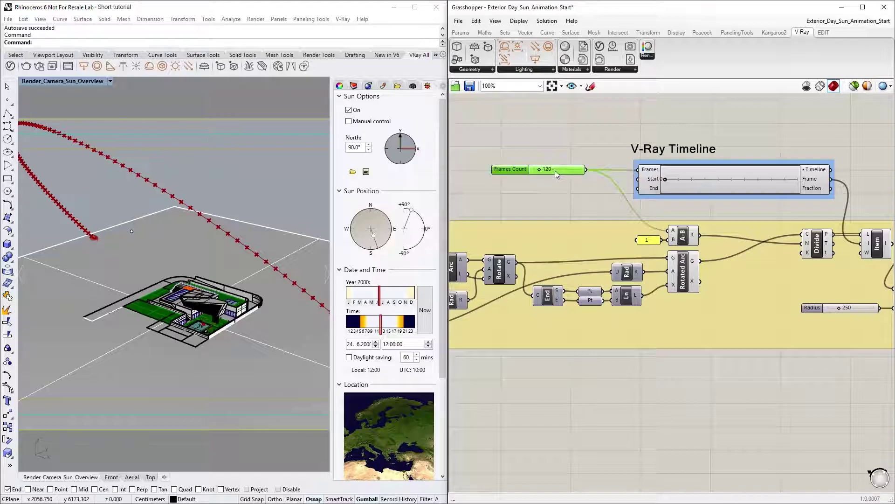
type("360")
left_click(571, 169)
left_click(569, 189)
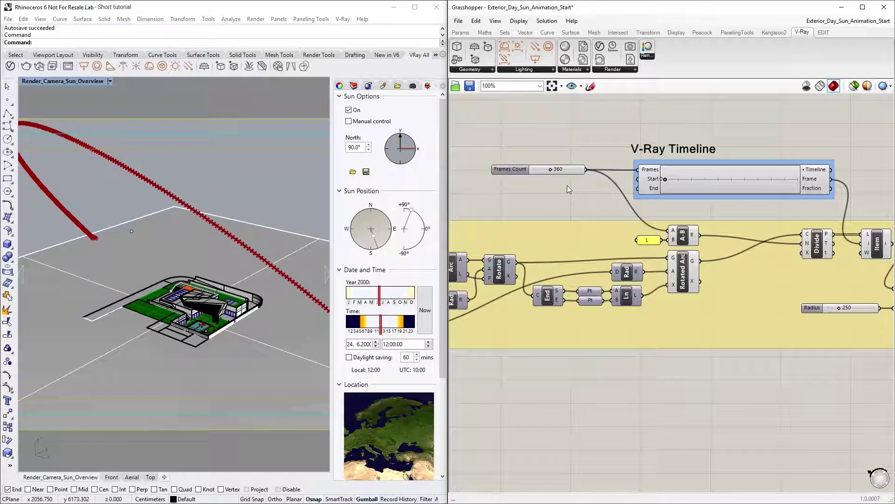
Wire Position Pt to Target Point and the Timeline output into V-Ray Rendering's Timeline input
right_click_drag(839, 210, 573, 267)
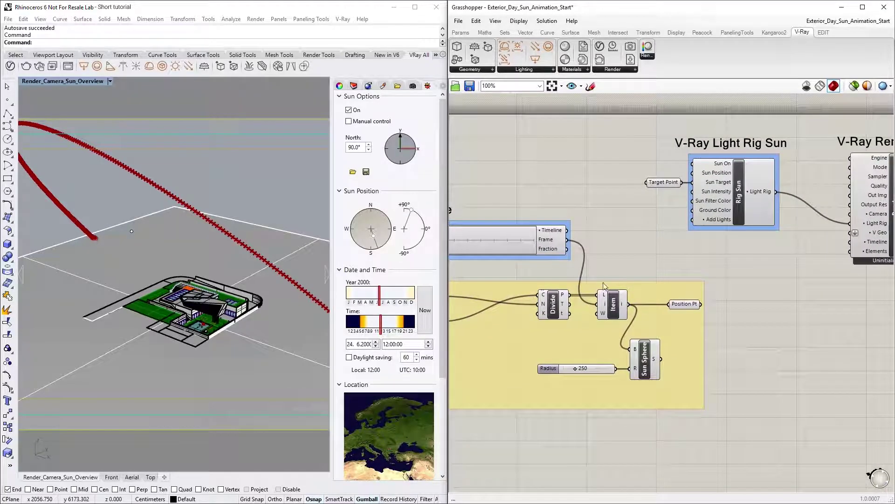
left_click_drag(702, 304, 647, 182)
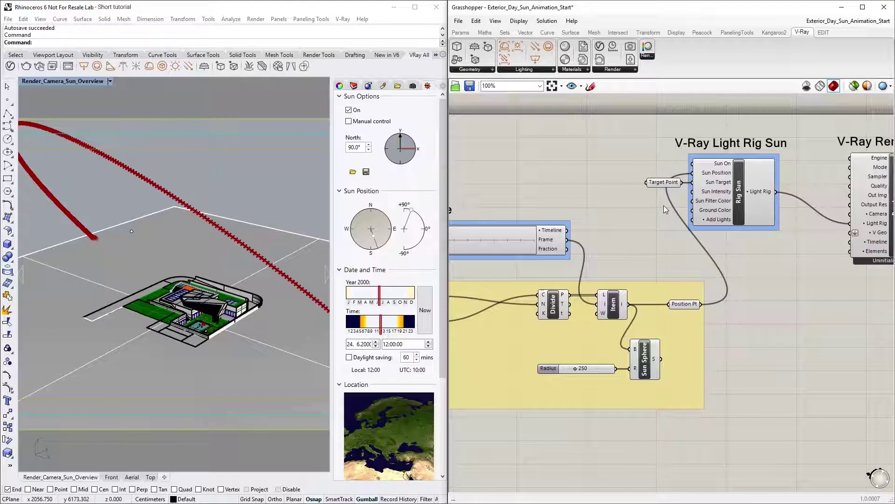
right_click_drag(726, 256, 665, 261)
left_click(494, 256)
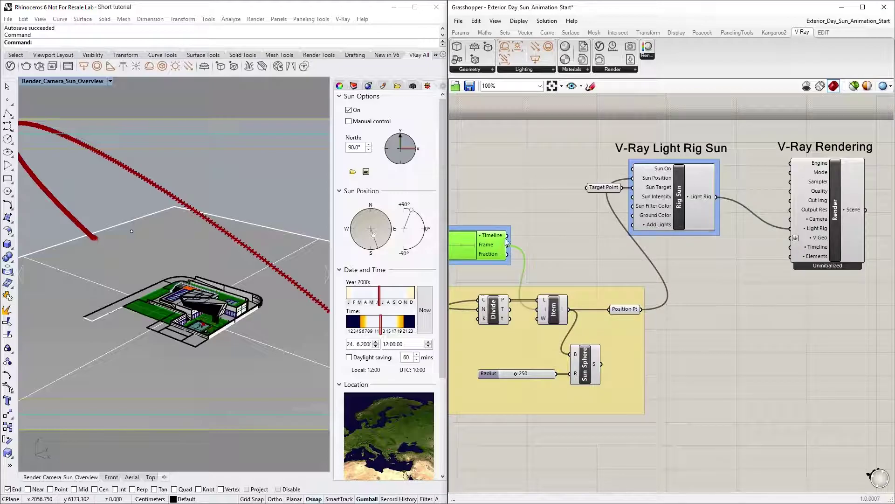
left_click_drag(507, 235, 790, 246)
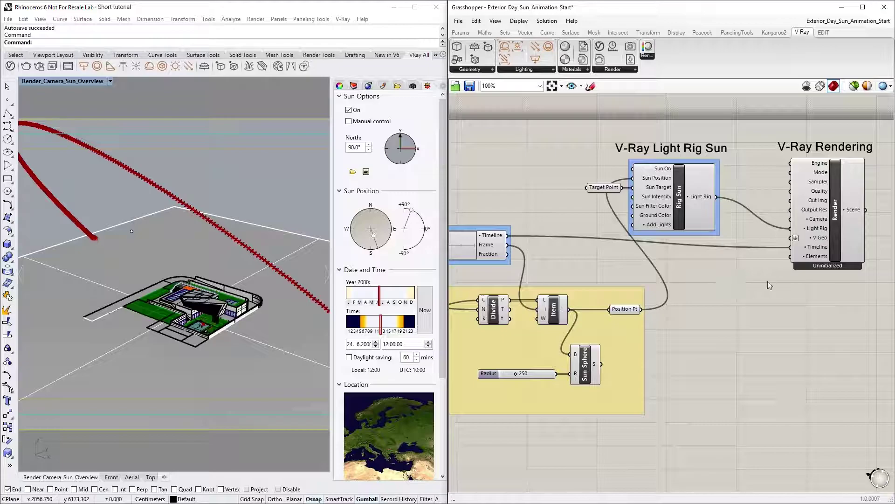
right_click_drag(793, 280, 656, 332)
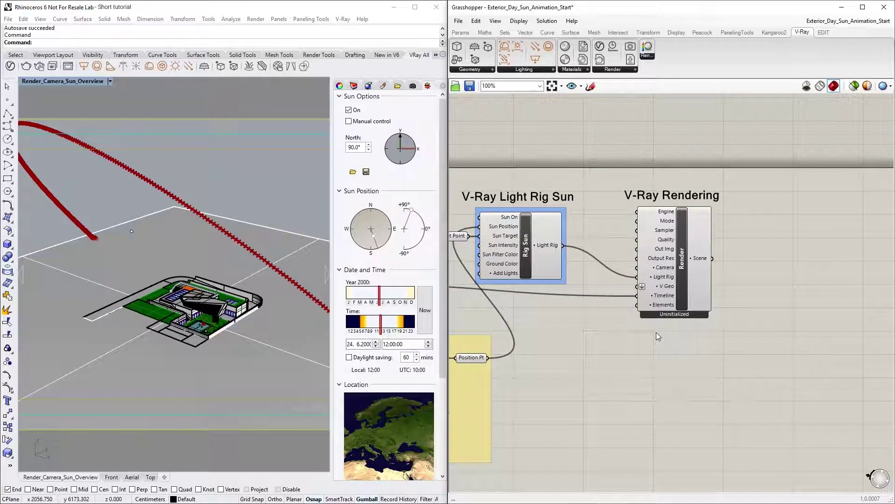
Add a Render in Project component fed by the Scene output and export the sun animation to Rhino
left_click(626, 71)
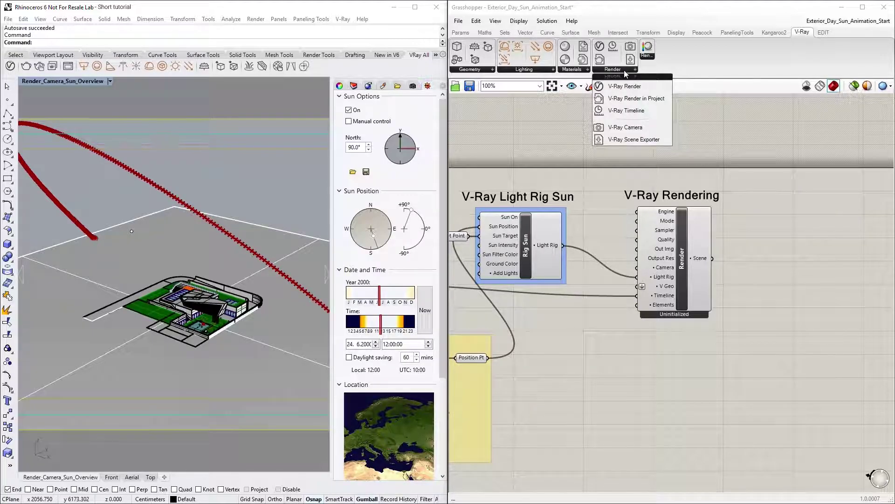
left_click(649, 99)
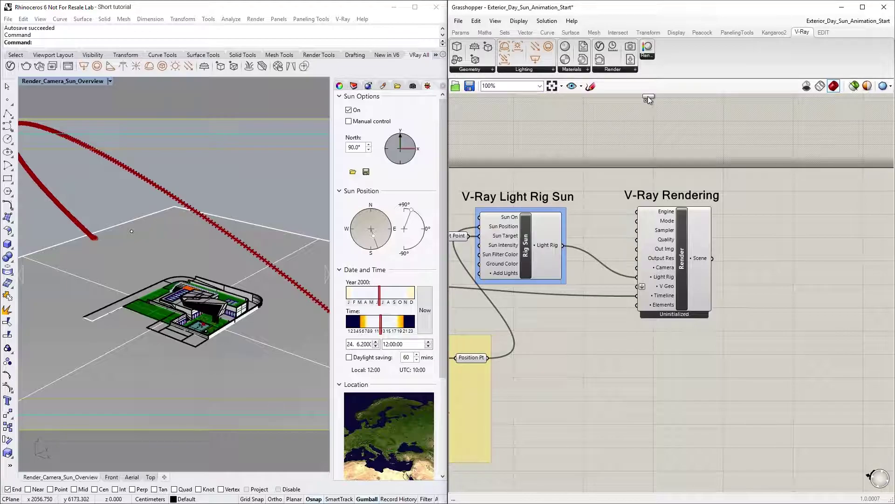
left_click(769, 263)
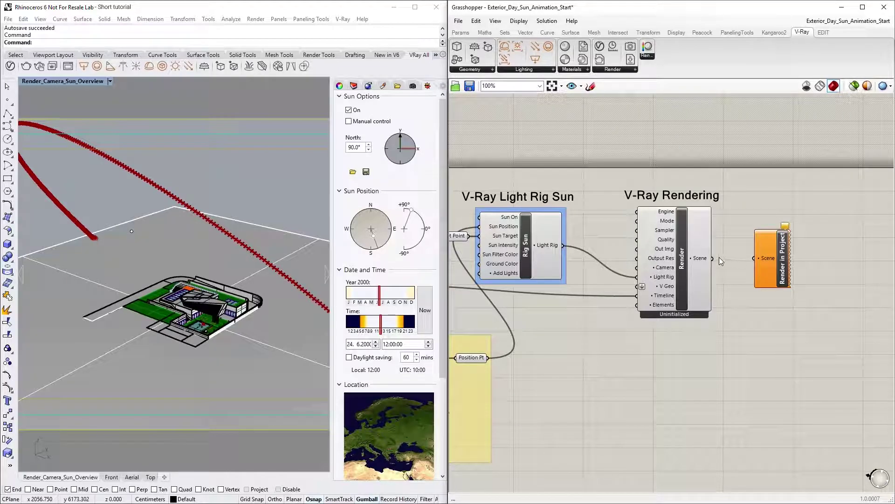
left_click_drag(712, 257, 754, 258)
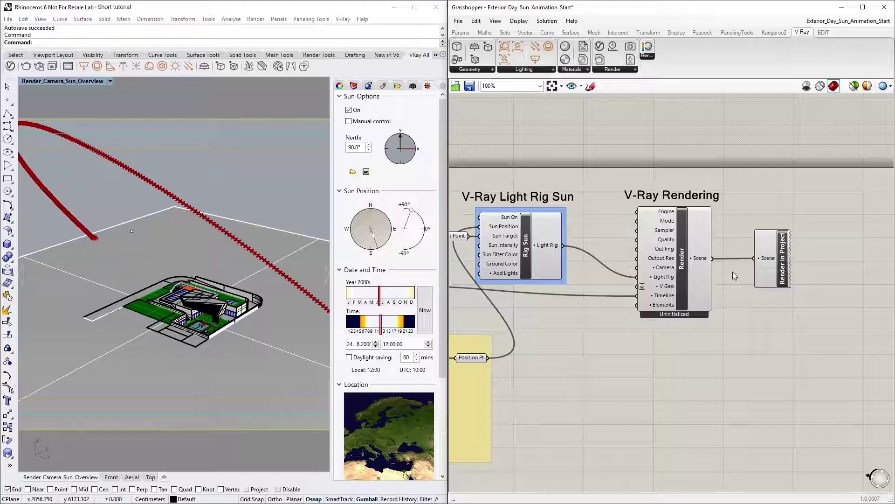
right_click(782, 262)
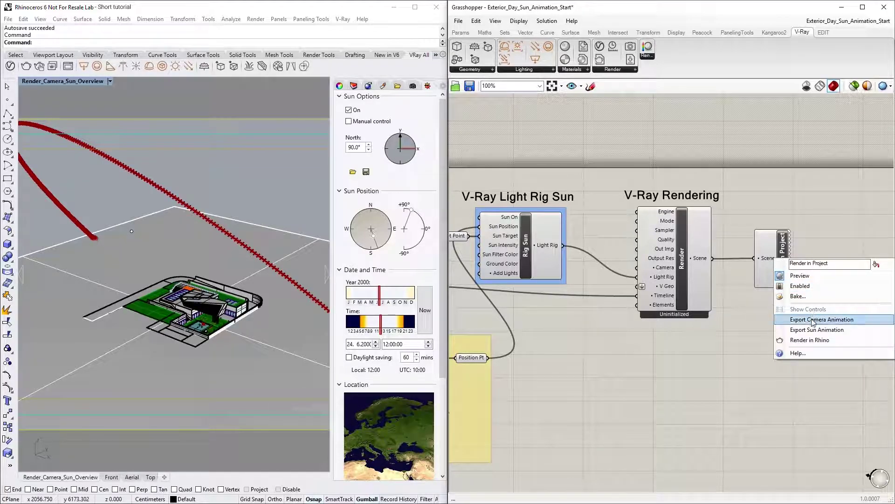
left_click(813, 330)
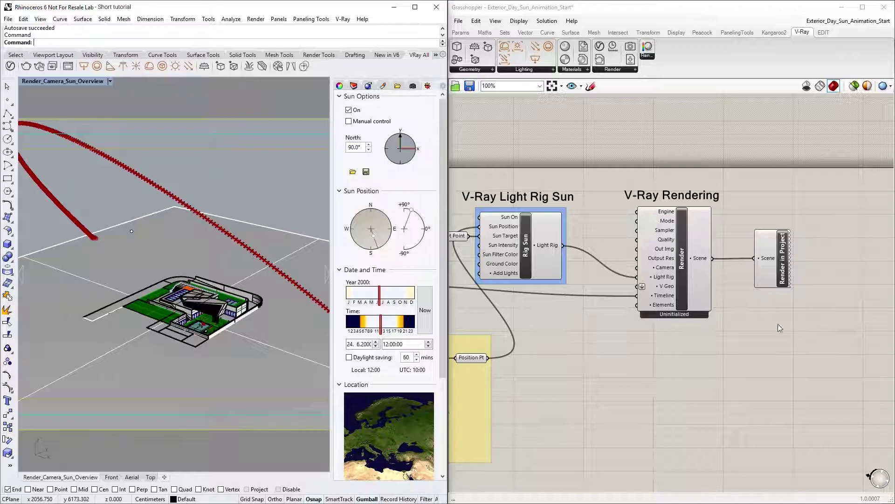
Switch to the Render_Camera_Sun_Animation view, turn off V-Ray Interactive and enable Save Image
left_click(413, 85)
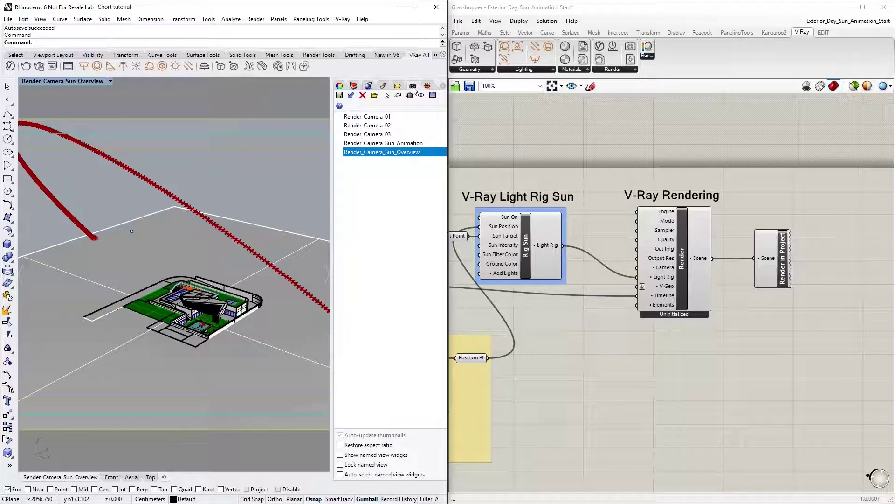
double_click(408, 143)
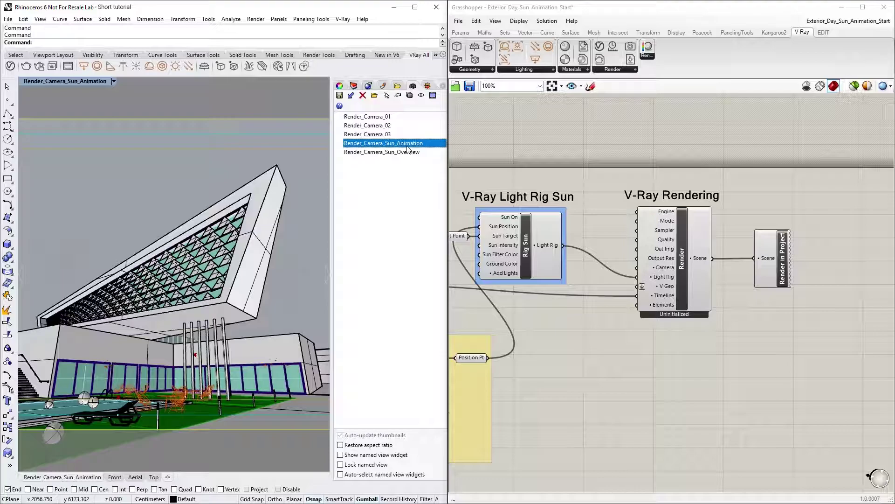
left_click(10, 66)
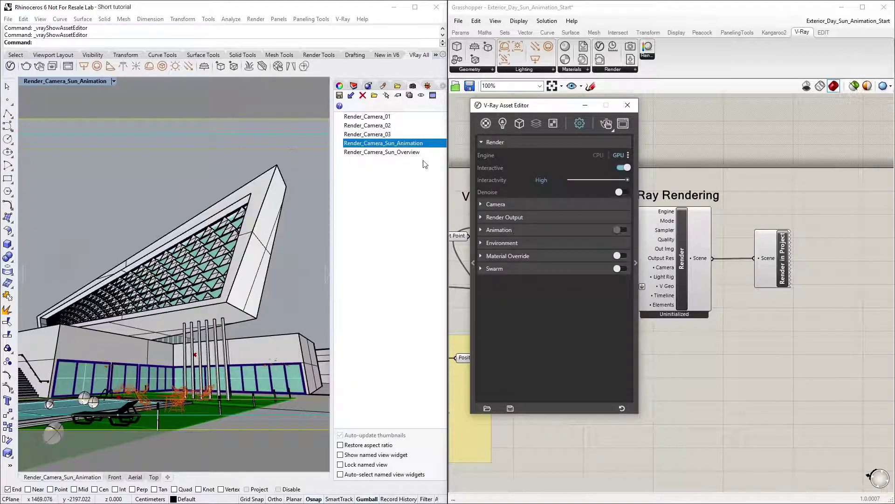
left_click(622, 167)
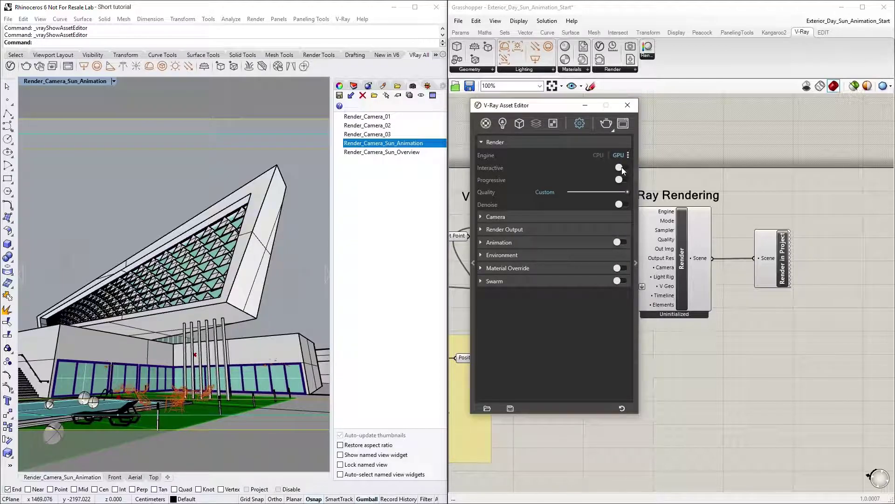
left_click(584, 226)
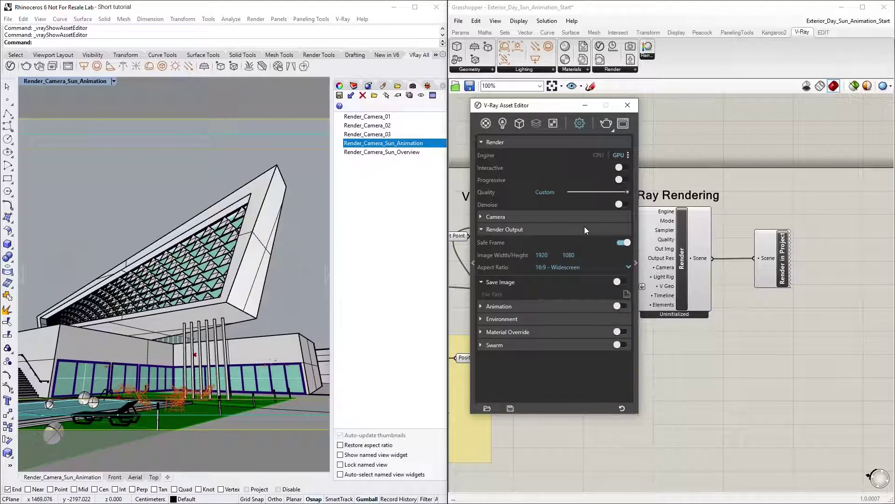
left_click(619, 281)
Save the render output as the JPEG file Exterior_Sun_Animation.jpg
left_click(626, 293)
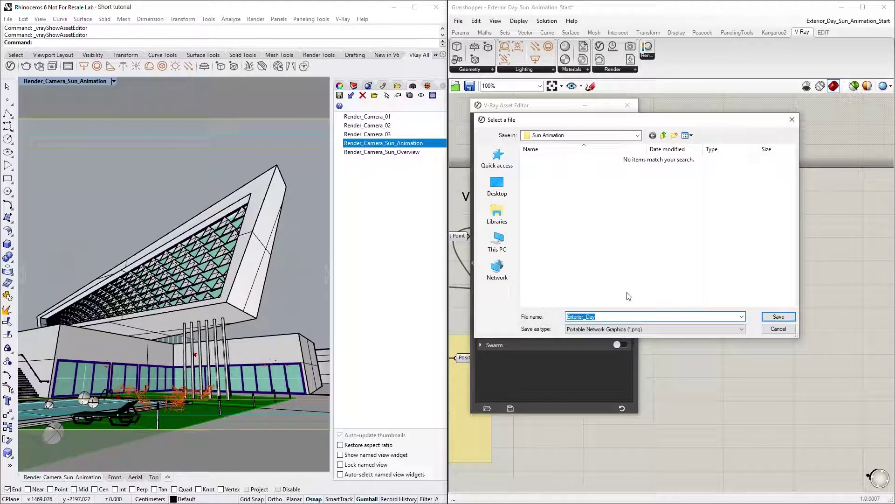
left_click_drag(595, 317, 590, 317)
type("Sun_Animation")
left_click(630, 329)
left_click(662, 357)
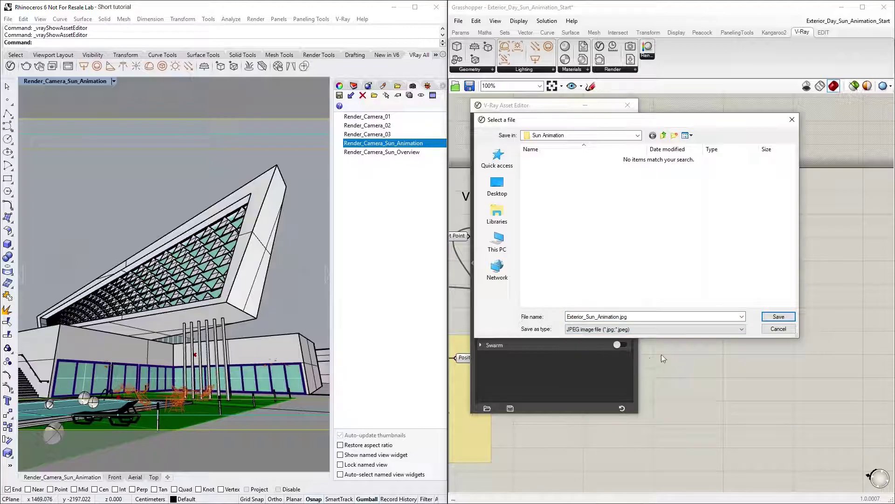
left_click(771, 316)
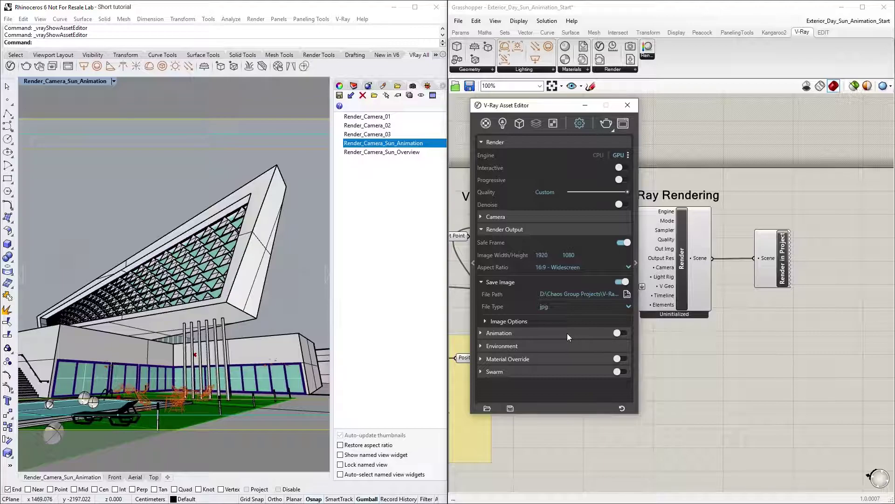
Enable Animation with a Frame Range time segment running from frame 0 to 359
left_click(615, 333)
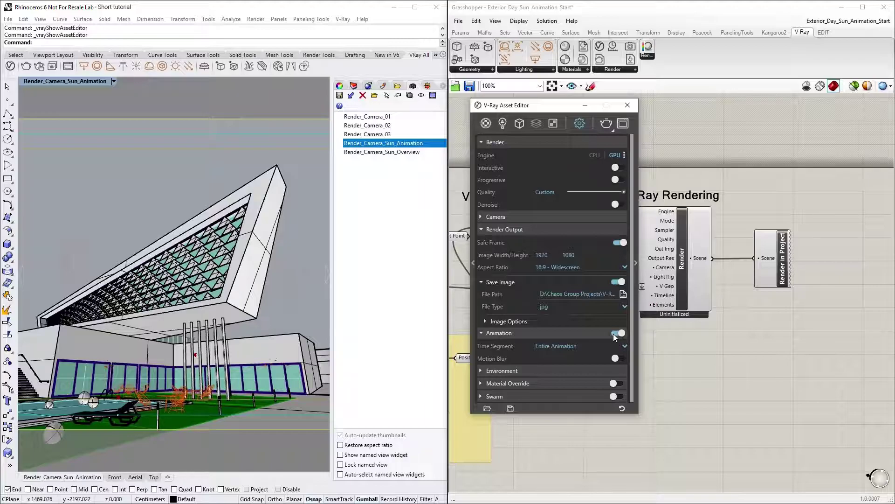
left_click(624, 345)
left_click(554, 370)
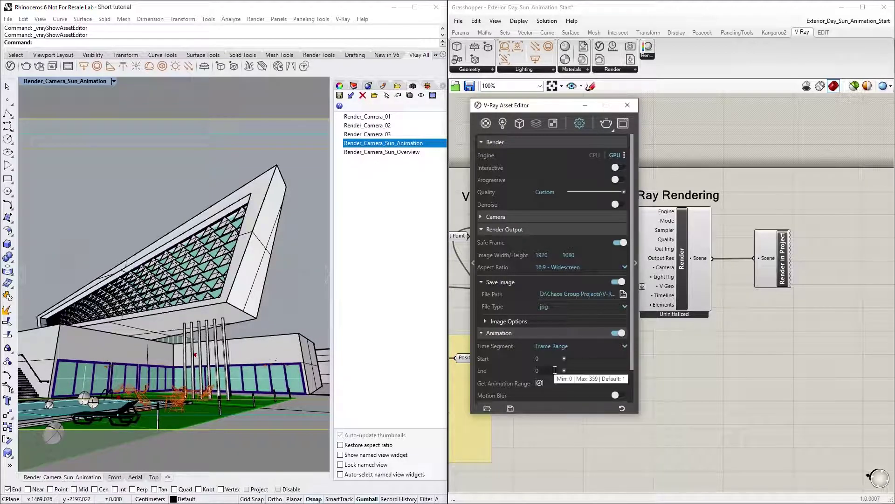
left_click(540, 382)
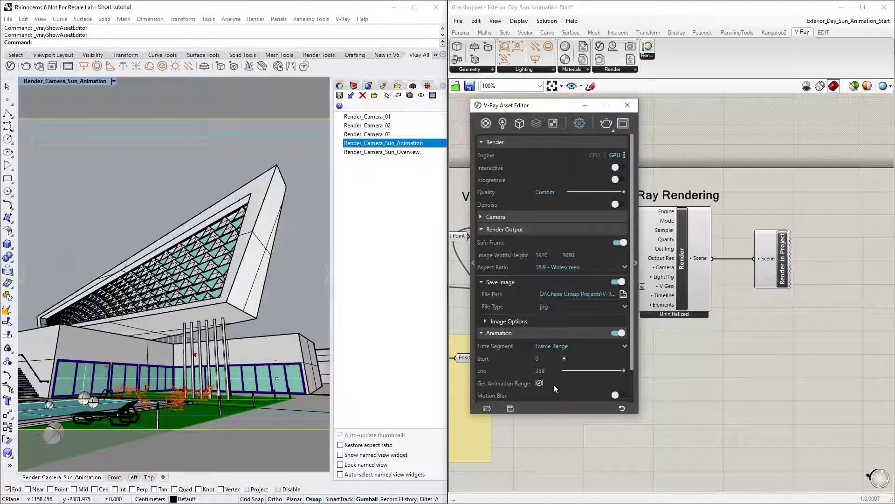
Assign a new Sky texture to the Environment Background slot
scroll(553, 385, "down", 2)
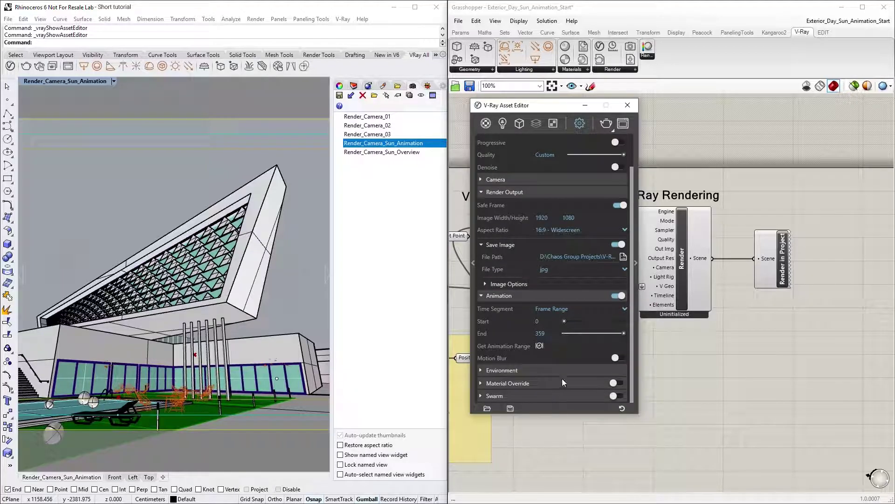
left_click(570, 370)
scroll(578, 363, "down", 2)
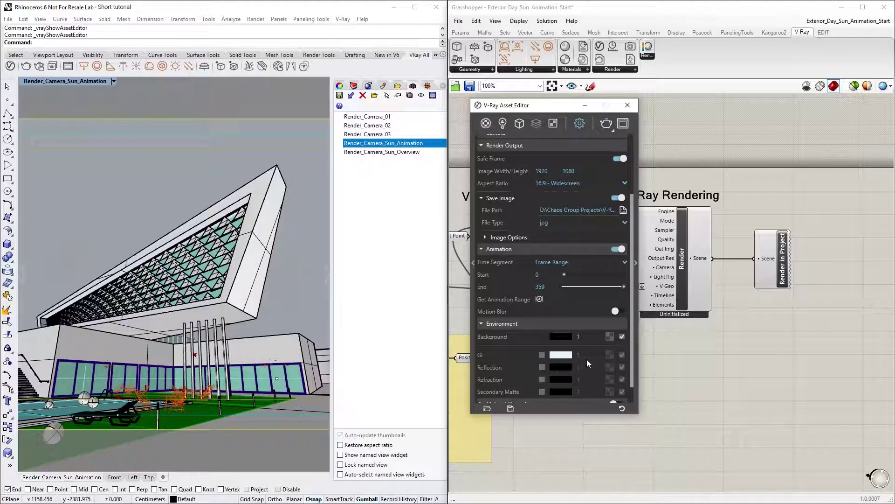
left_click(610, 336)
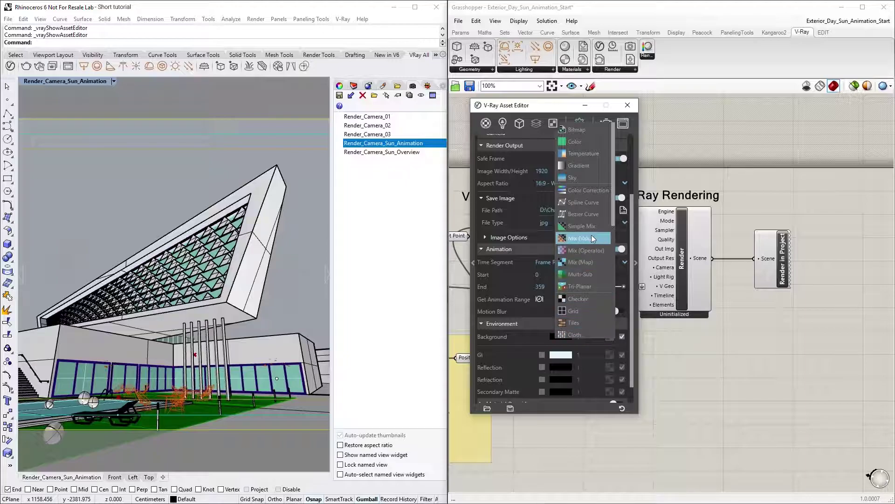
left_click(586, 180)
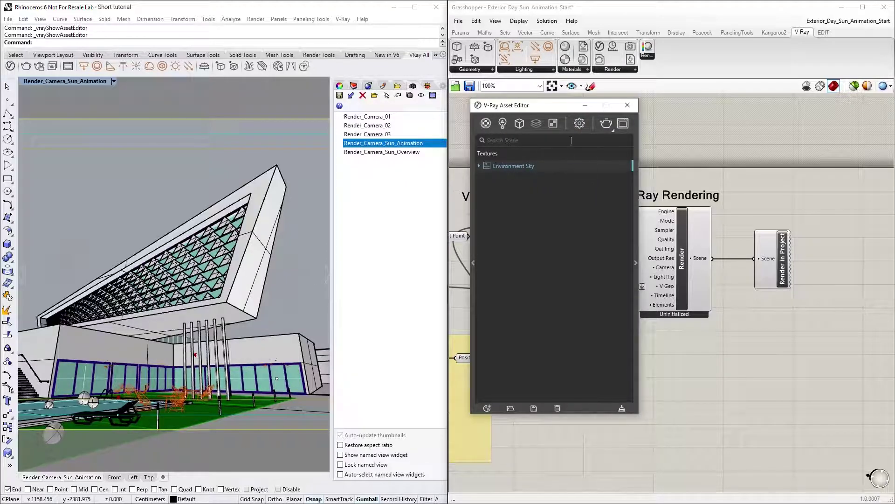
left_click(579, 123)
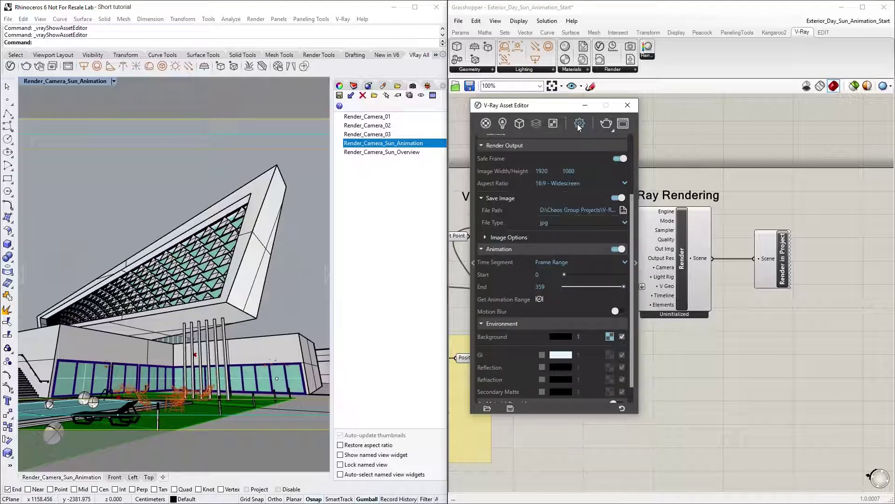
Render the sun animation in the V-Ray frame buffer at 50% of 1920 x 1080
left_click(605, 124)
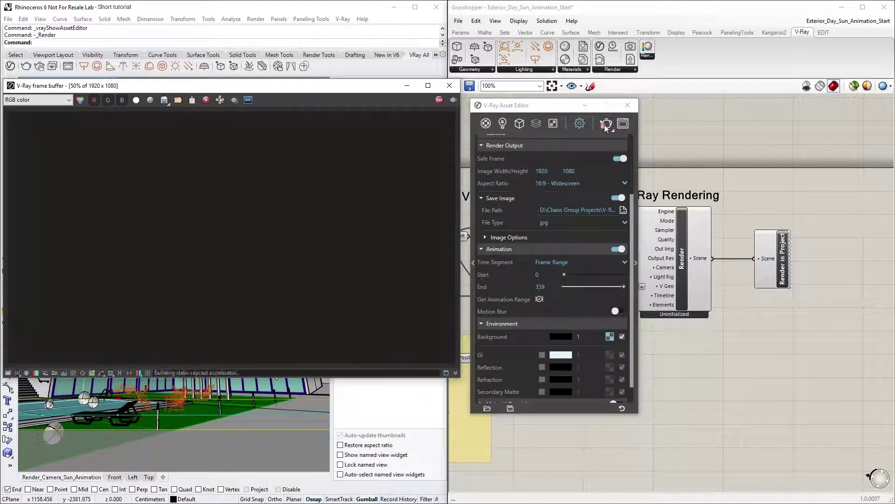